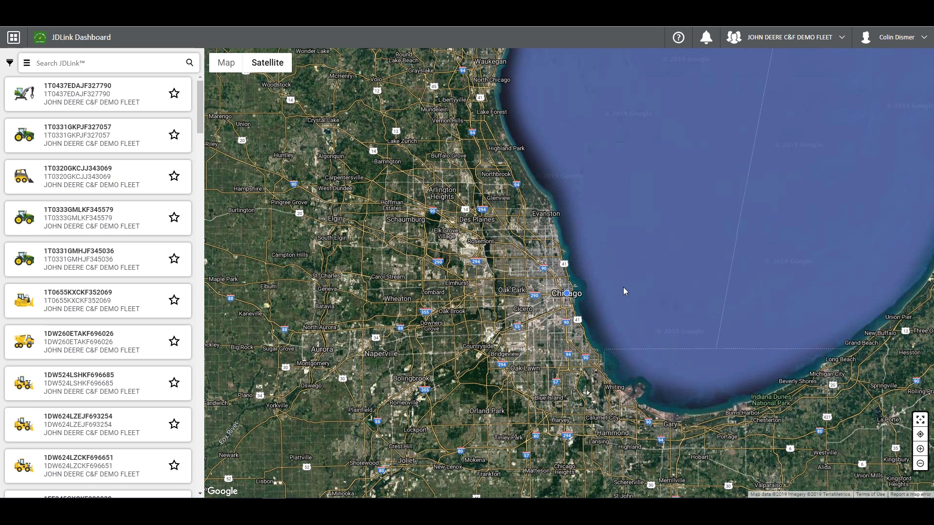
# Step: Open the Notification Center, check the Ignored list, then return to Available notifications
pyautogui.click(716, 36)
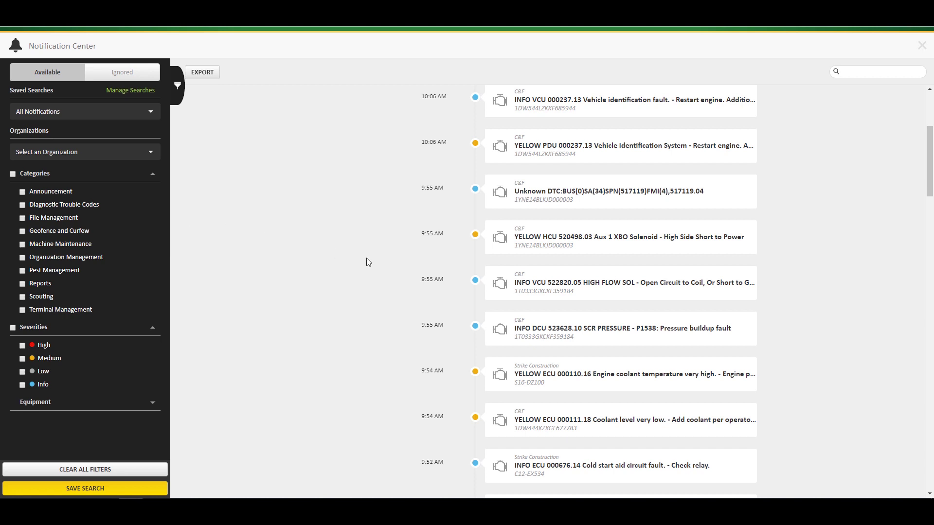
pyautogui.scroll(-7, 534, 293)
pyautogui.scroll(7, 534, 293)
pyautogui.scroll(4, 534, 294)
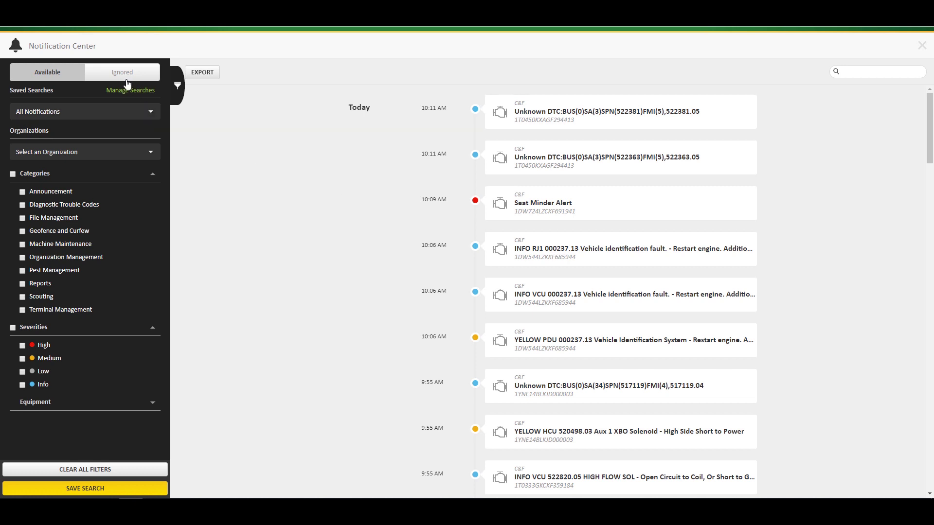
pyautogui.click(109, 75)
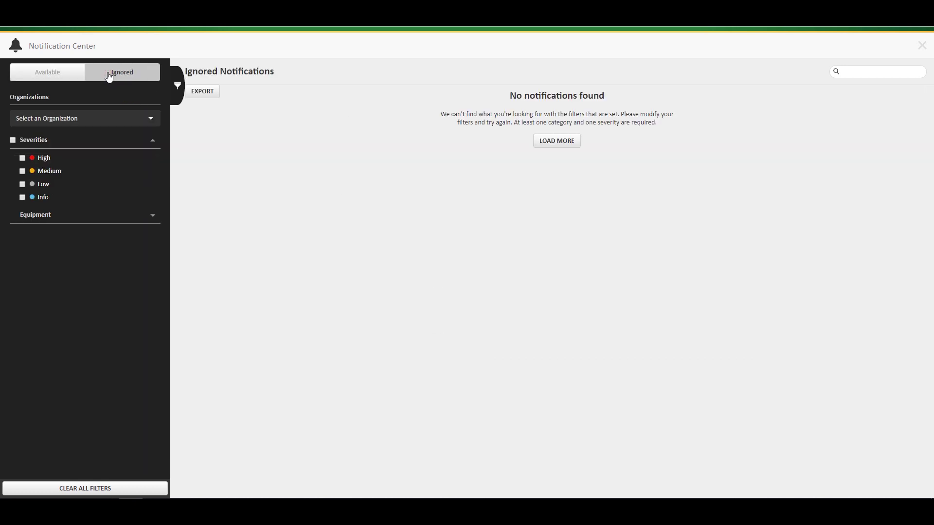
pyautogui.click(68, 74)
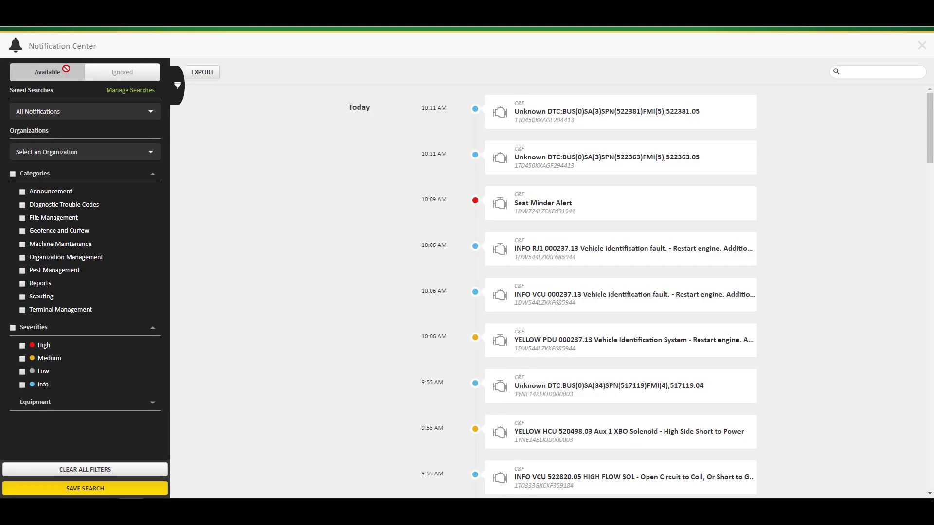
# Step: Inspect the newest DTC notification's ignore options, then close it without ignoring
pyautogui.click(557, 120)
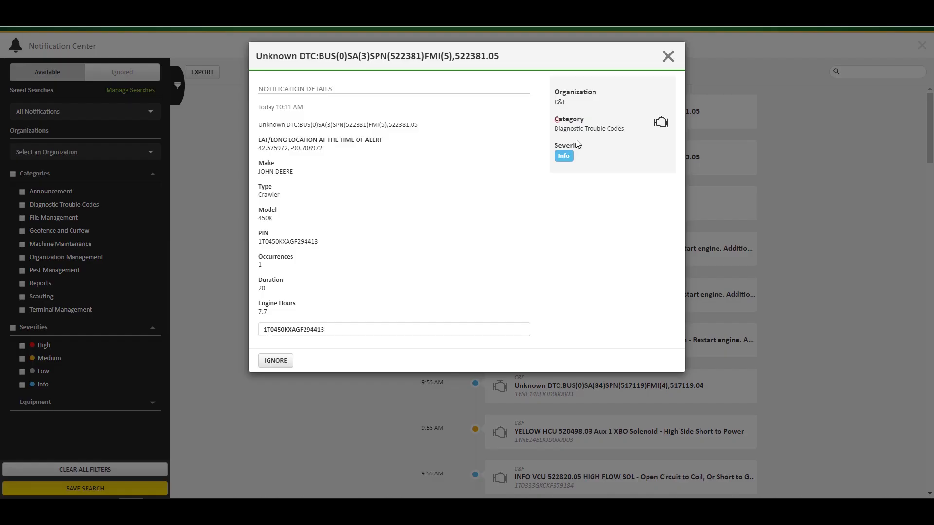
pyautogui.click(273, 361)
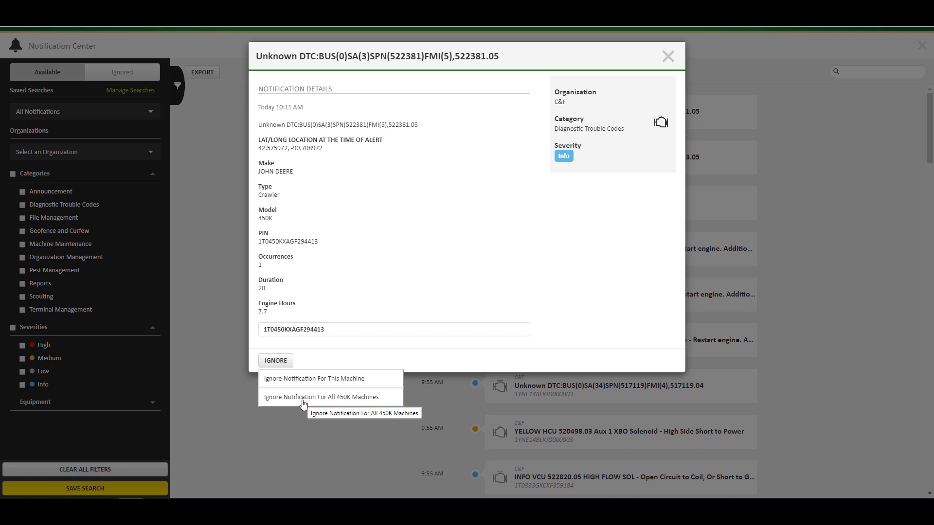
pyautogui.click(666, 57)
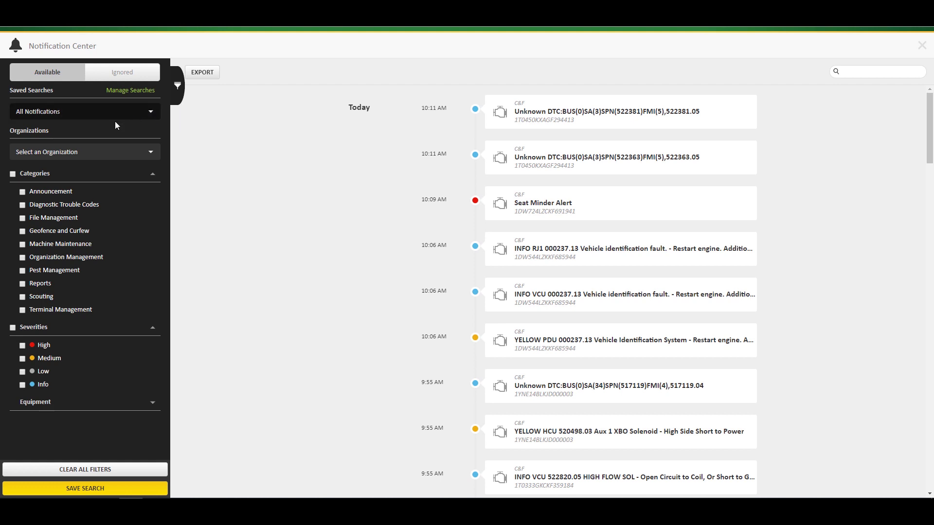
# Step: Review the organization filter and set the Diagnostic Trouble Codes category checkbox
pyautogui.click(128, 154)
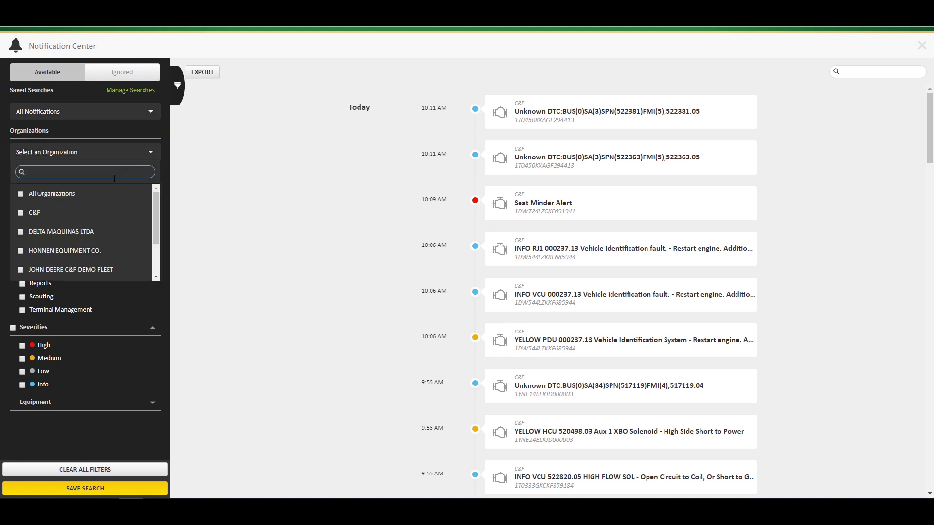
pyautogui.click(103, 135)
pyautogui.click(143, 154)
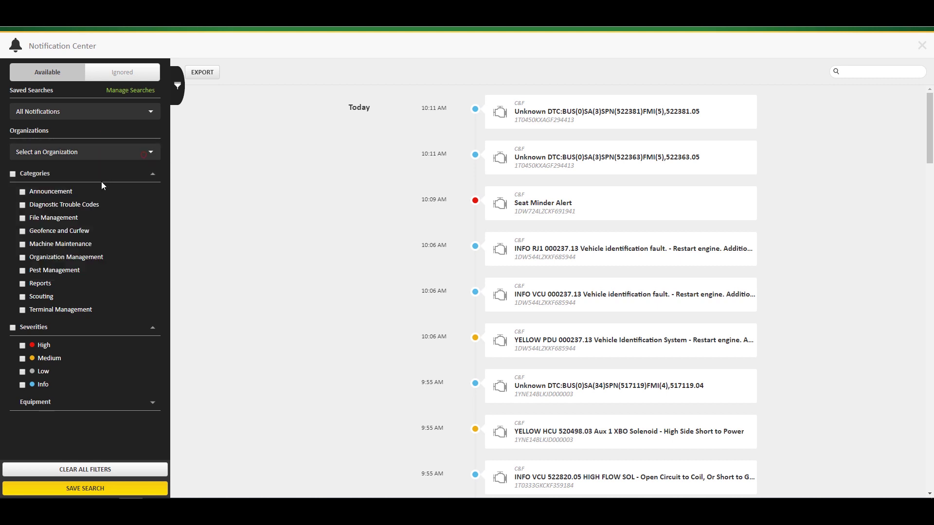
pyautogui.click(81, 205)
pyautogui.click(69, 230)
pyautogui.click(63, 206)
# Step: Add Low, Info and Medium severities to the filter and expand the Equipment list
pyautogui.click(22, 372)
pyautogui.click(23, 381)
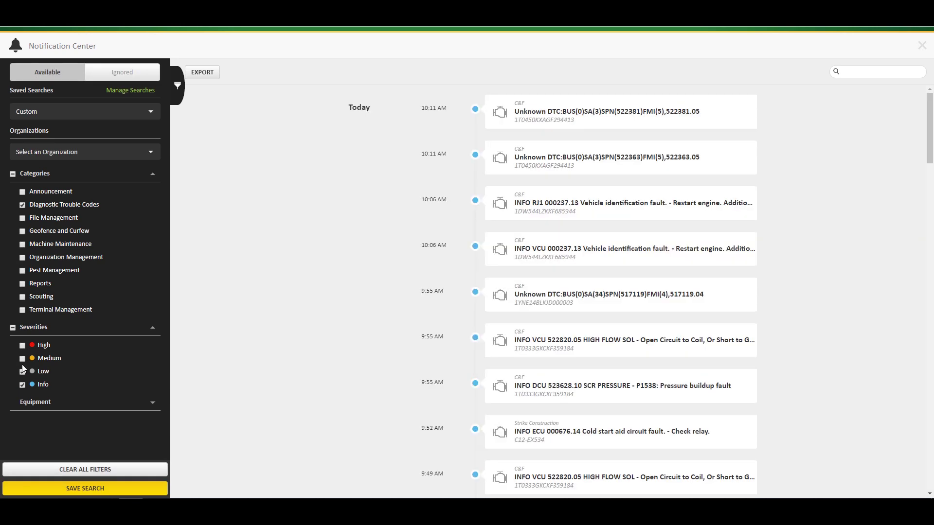
pyautogui.click(22, 359)
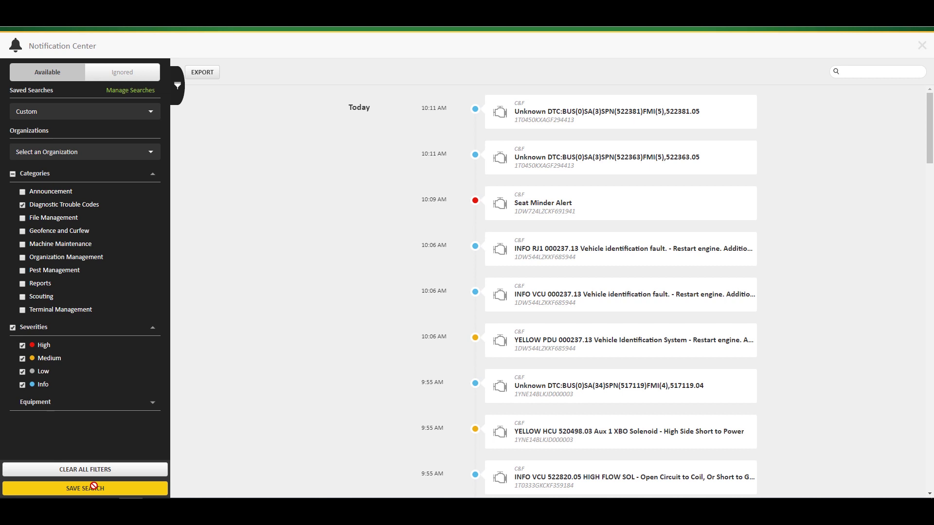
pyautogui.click(153, 402)
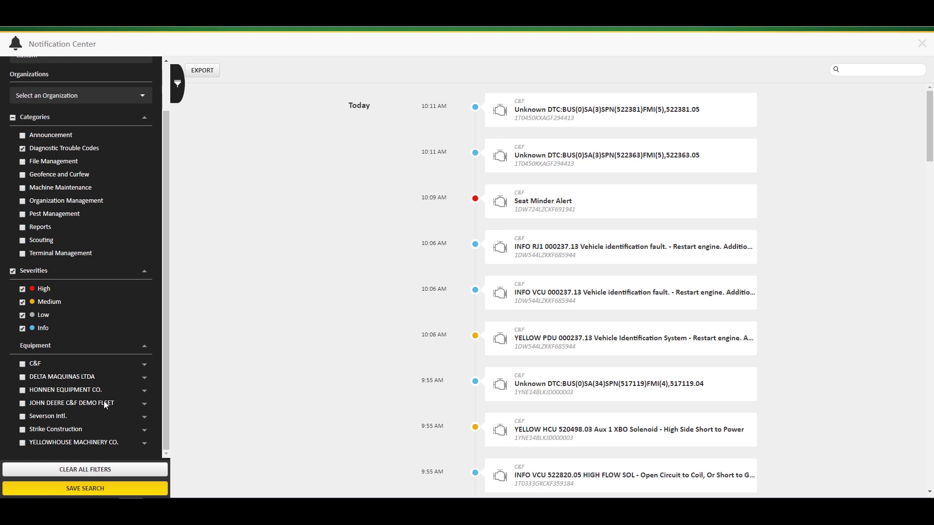
# Step: Save the filters as a new search named 'DTC' with Email delivery switched on
pyautogui.click(111, 490)
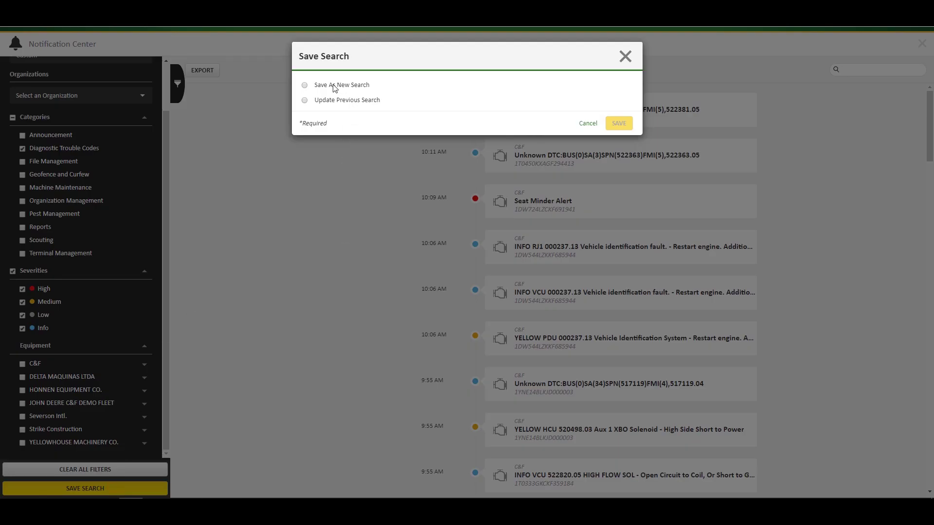
pyautogui.click(305, 86)
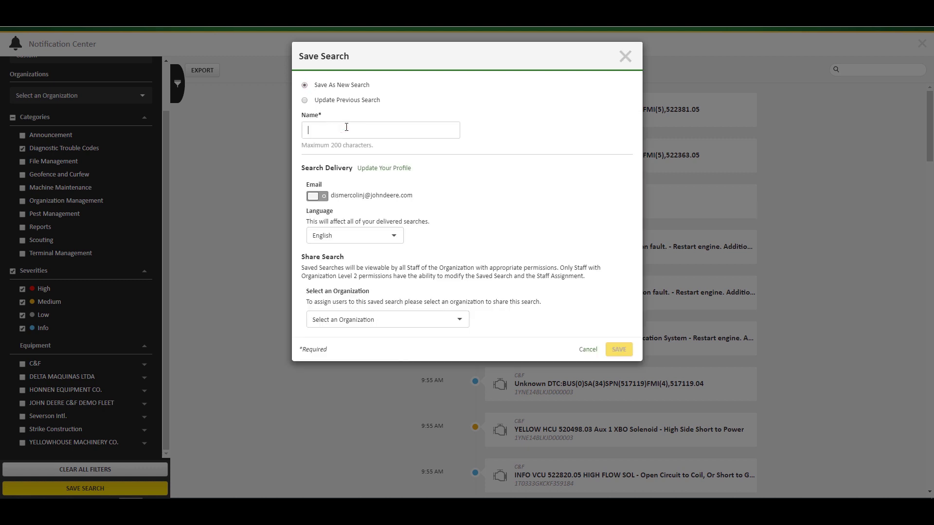
pyautogui.write('DTC')
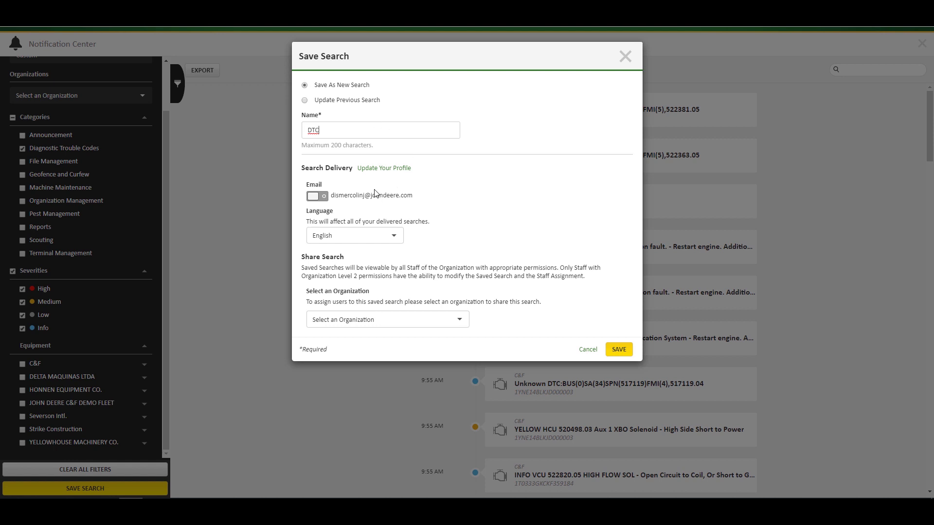
pyautogui.click(323, 197)
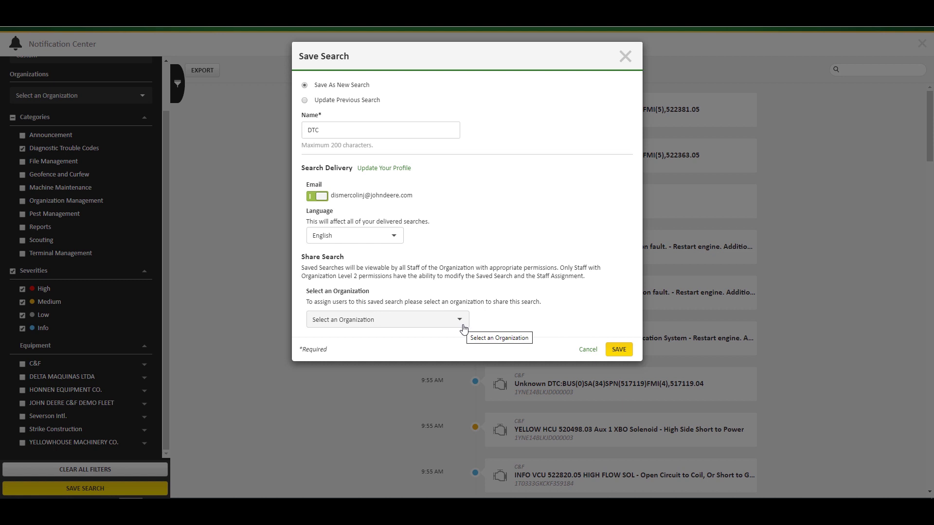
pyautogui.click(462, 328)
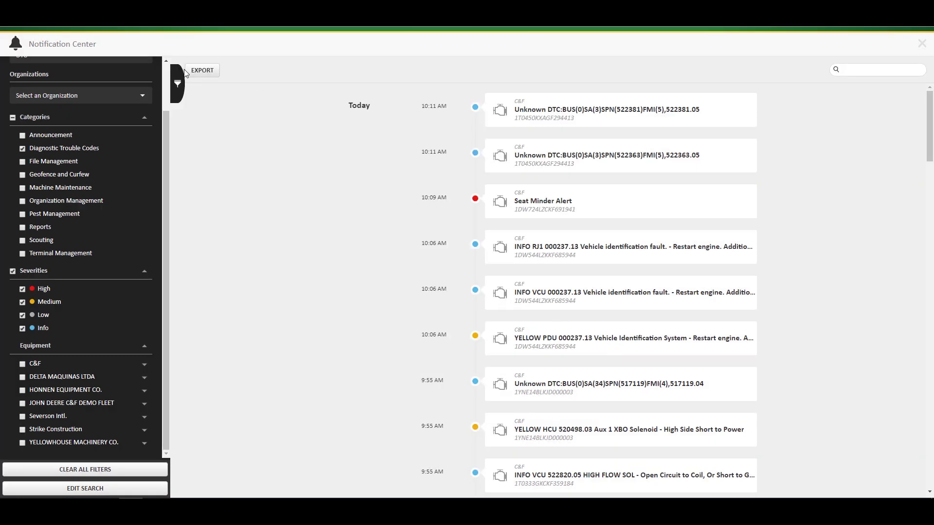
# Step: In Manage Searches, turn off Email for the DTC search and expand its criteria
pyautogui.scroll(2, 128, 111)
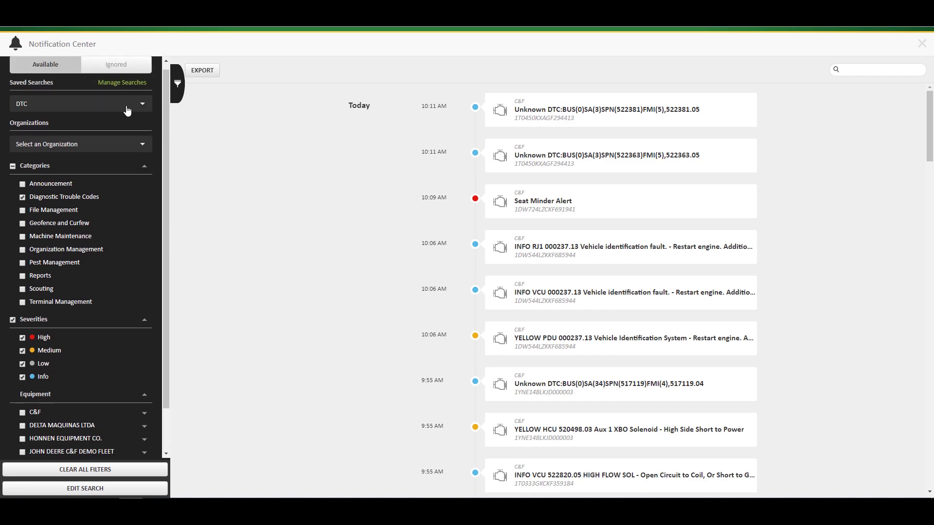
pyautogui.click(121, 82)
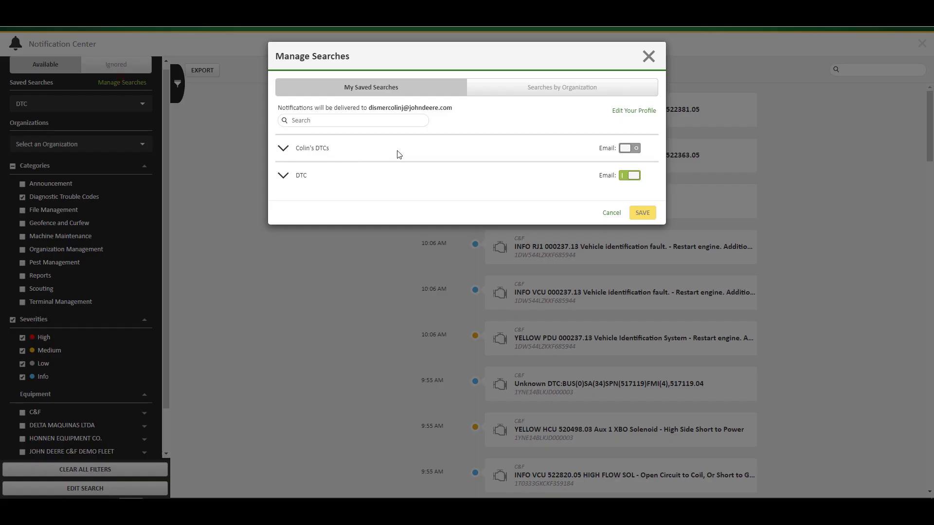
pyautogui.click(632, 176)
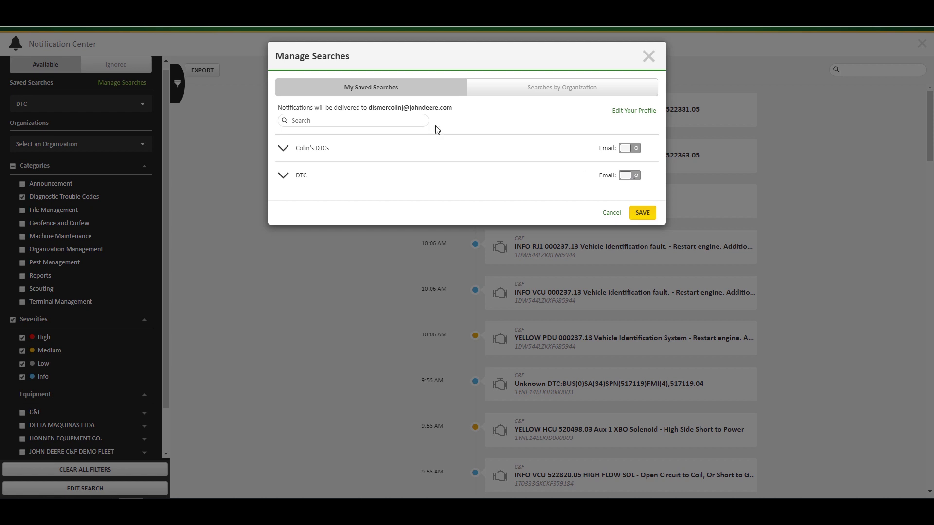
pyautogui.click(285, 179)
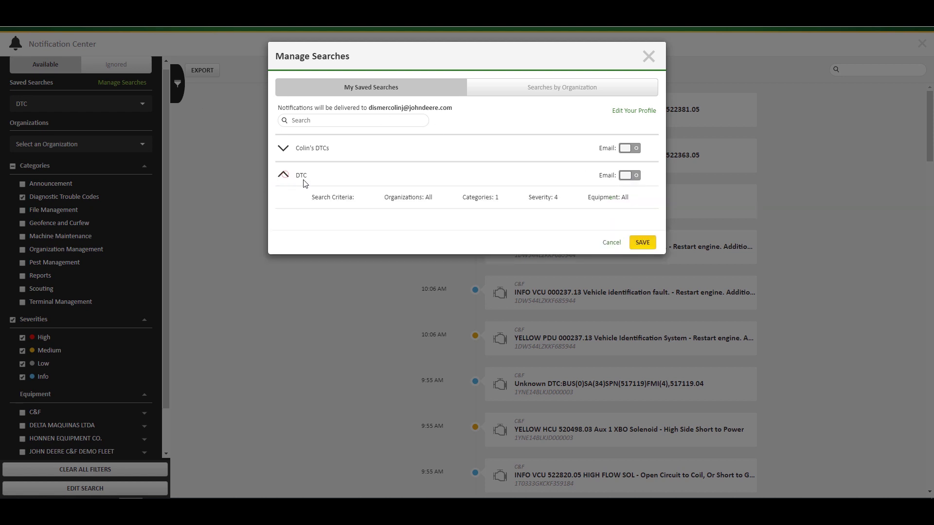
# Step: Check Searches by Organization, save the changes, and view the Seat Minder Alert details
pyautogui.click(537, 86)
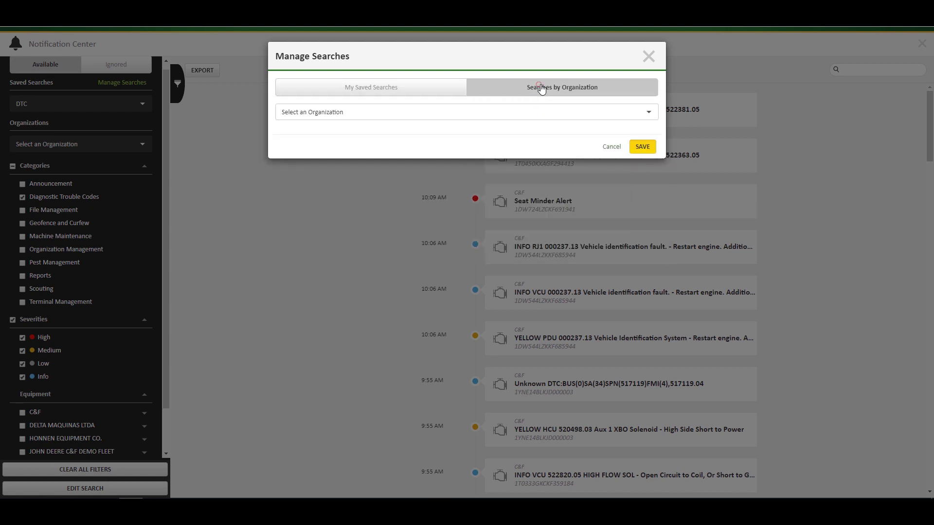
pyautogui.click(541, 111)
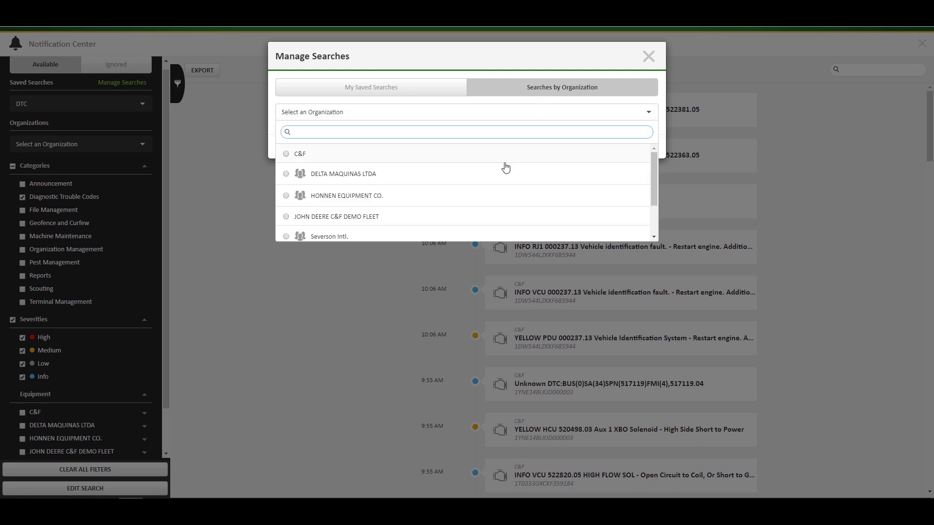
pyautogui.scroll(-1, 505, 170)
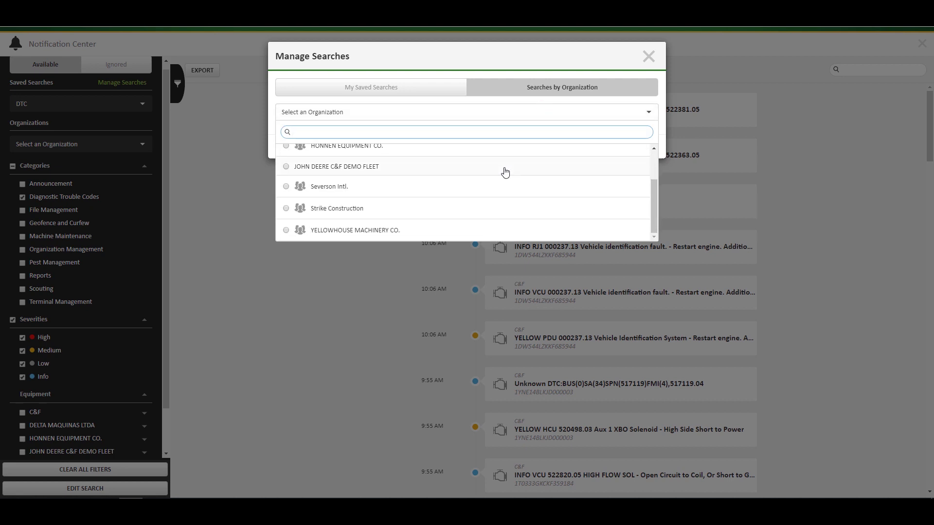
pyautogui.scroll(1, 504, 171)
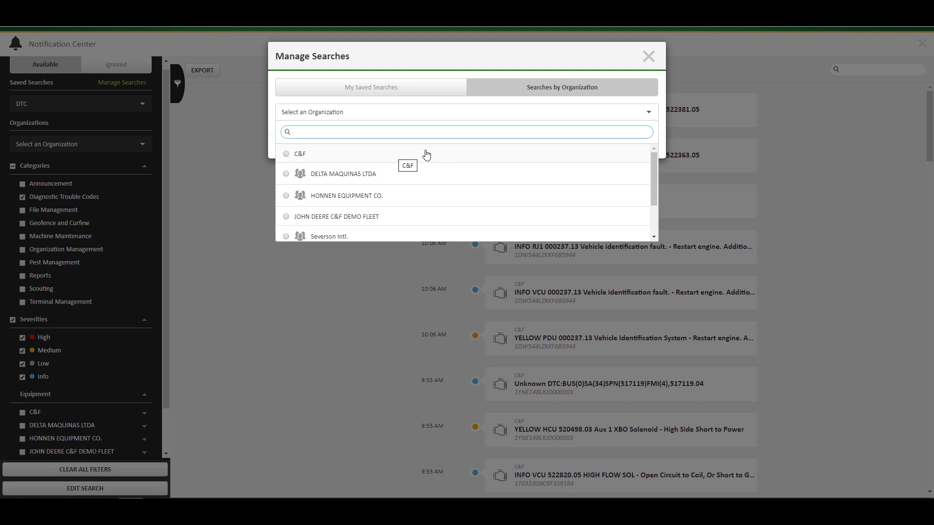
pyautogui.click(534, 116)
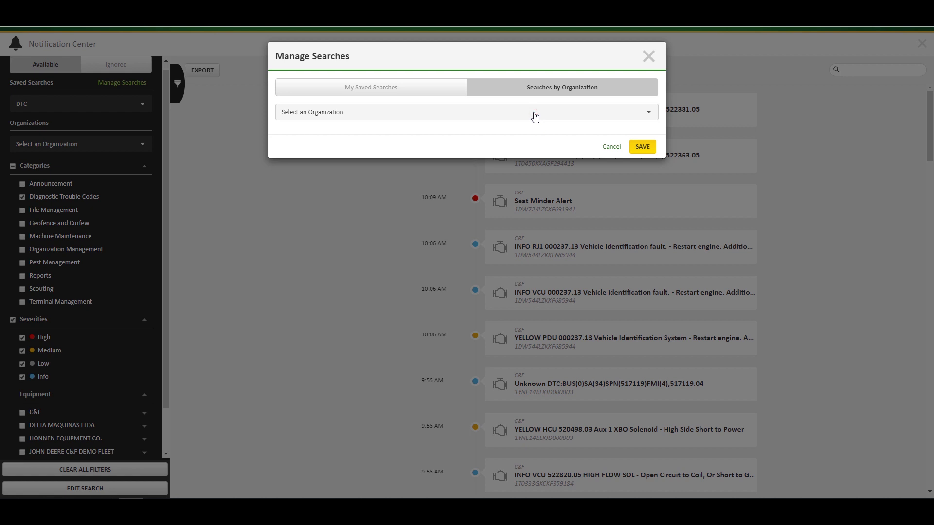
pyautogui.click(646, 148)
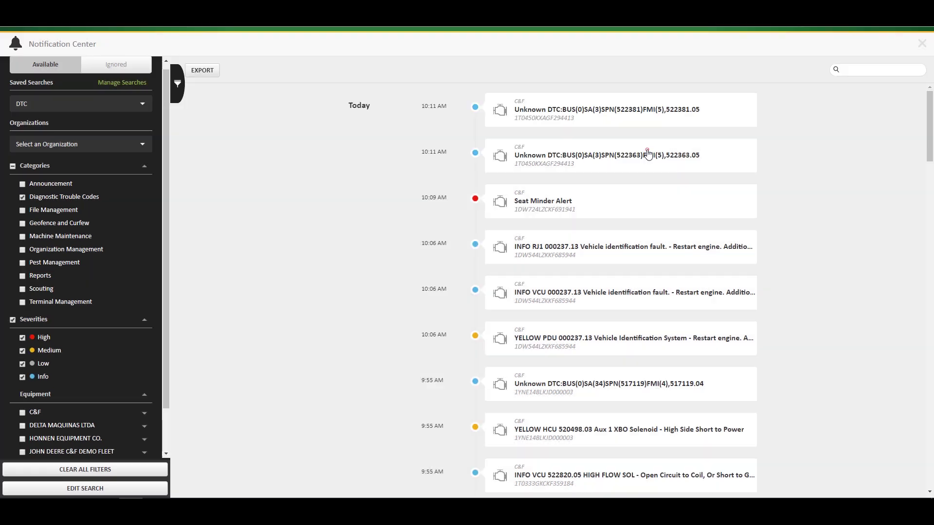
pyautogui.click(551, 204)
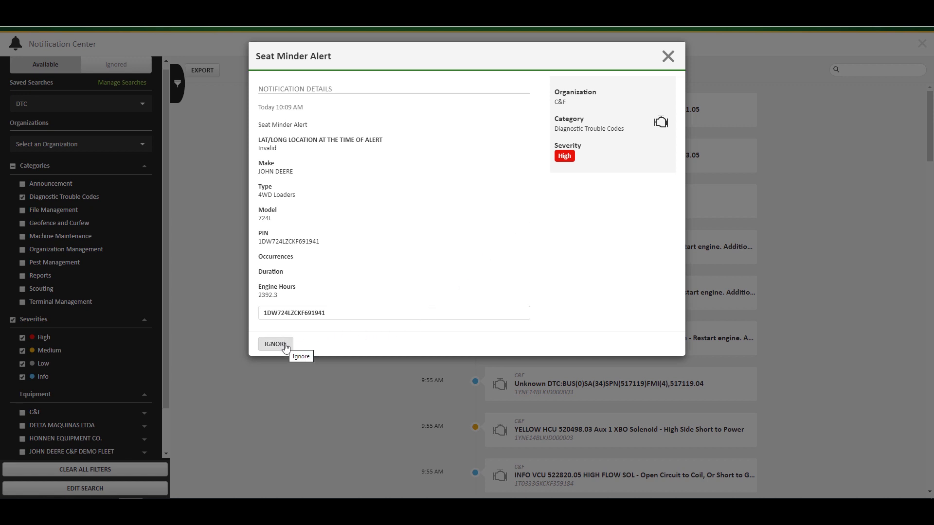
pyautogui.click(667, 58)
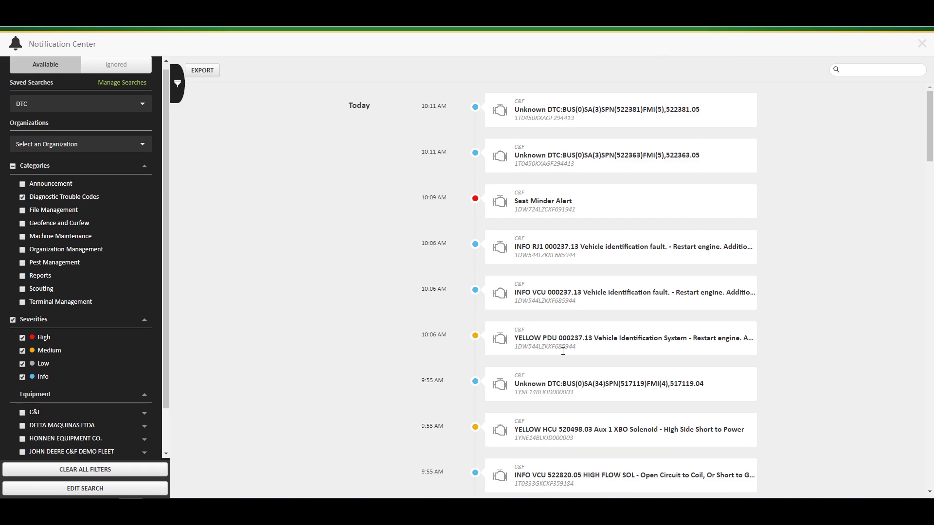
pyautogui.click(611, 352)
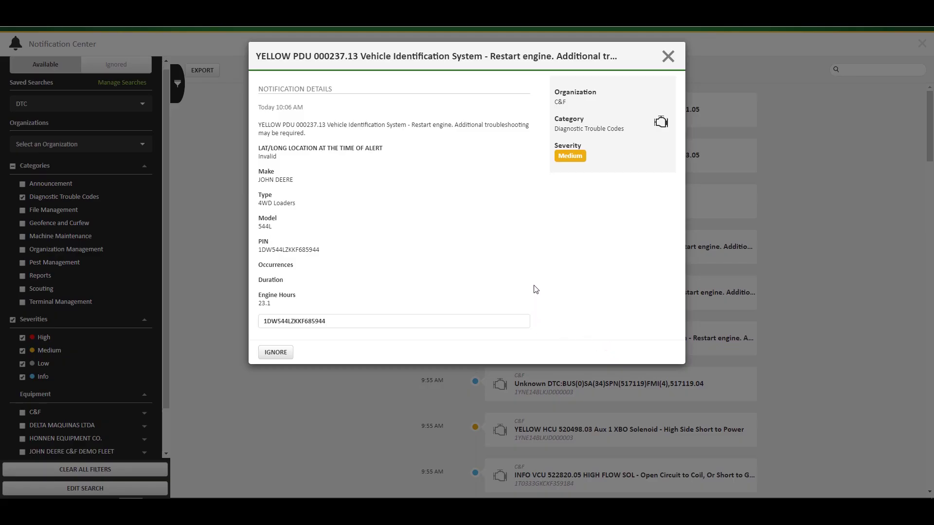
pyautogui.click(668, 57)
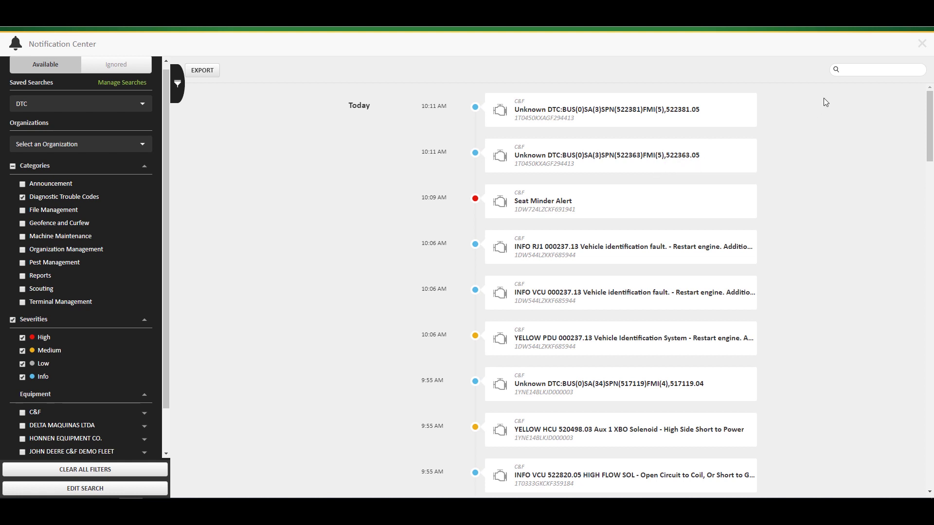
pyautogui.click(852, 70)
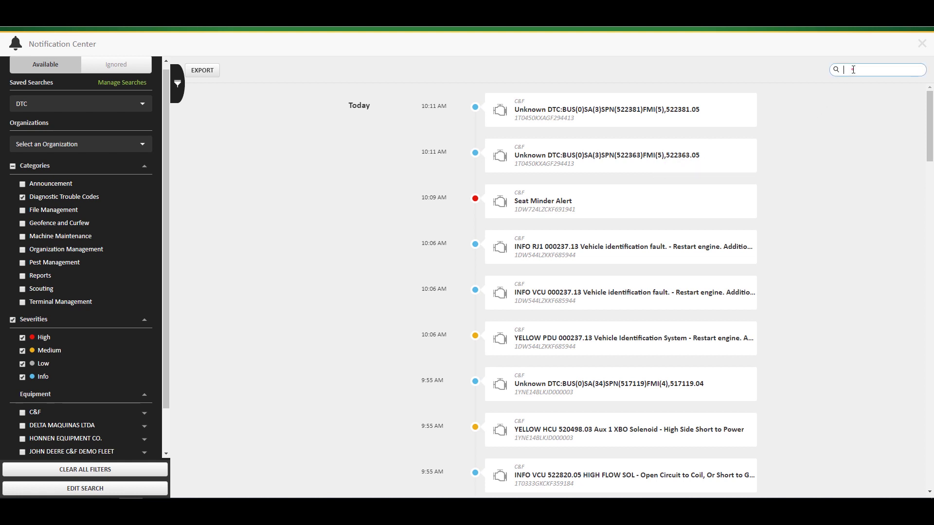